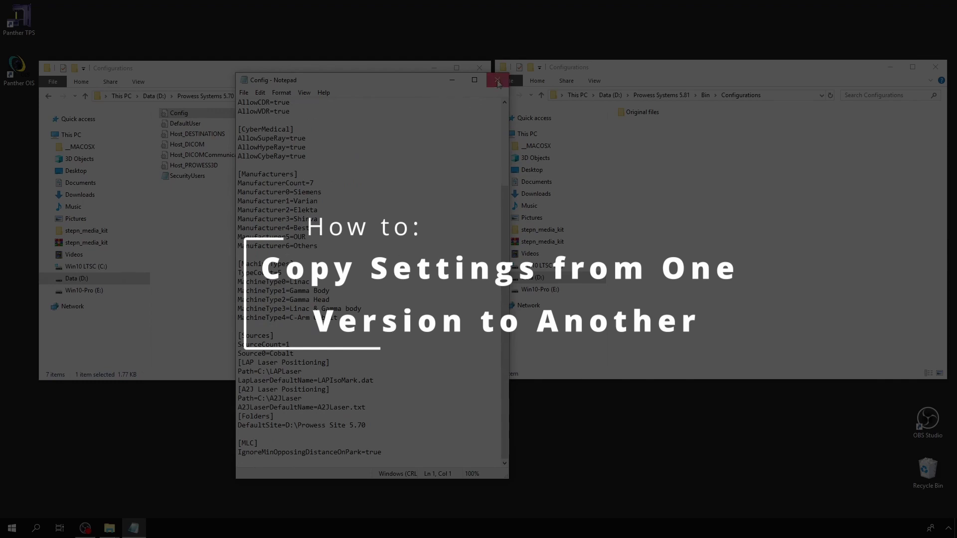
left_click(497, 80)
right_click(195, 116)
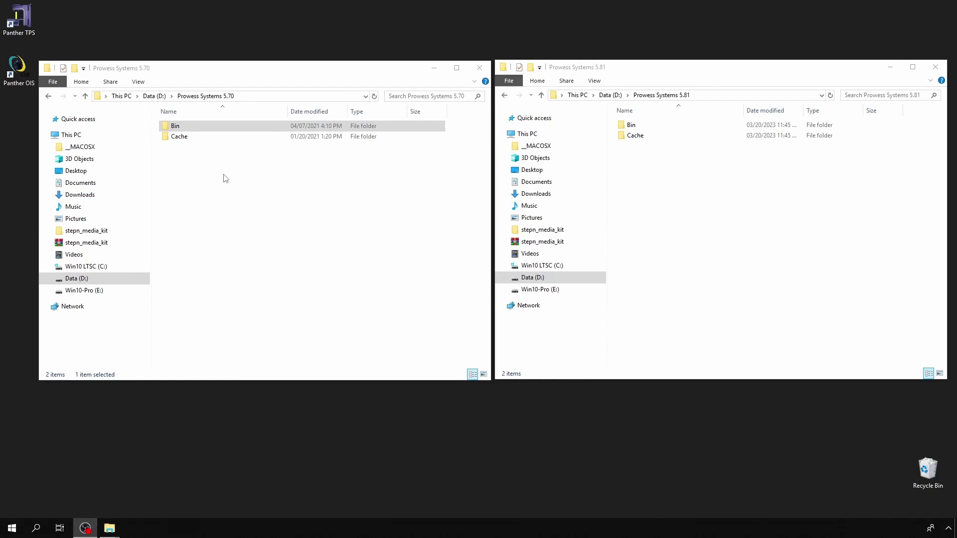
Open the Bin\Configurations folders of Prowess Systems 5.70 and Prowess Systems 5.81 side by side.
double_click(194, 130)
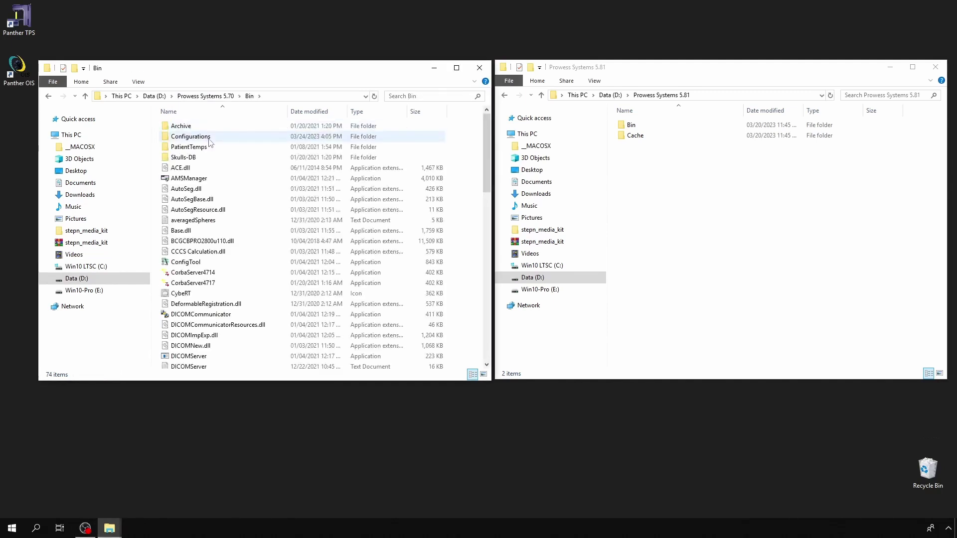
double_click(209, 139)
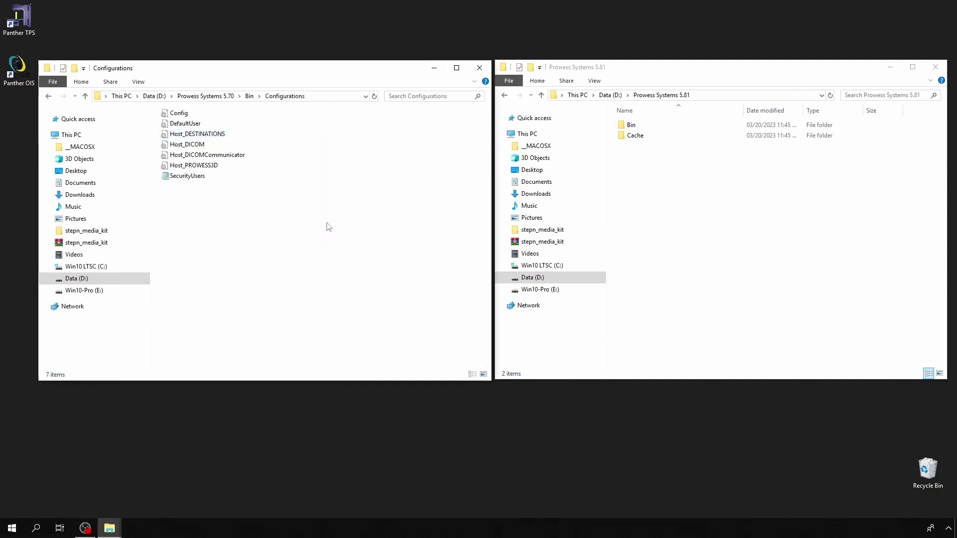
left_click(644, 128)
double_click(645, 128)
double_click(646, 135)
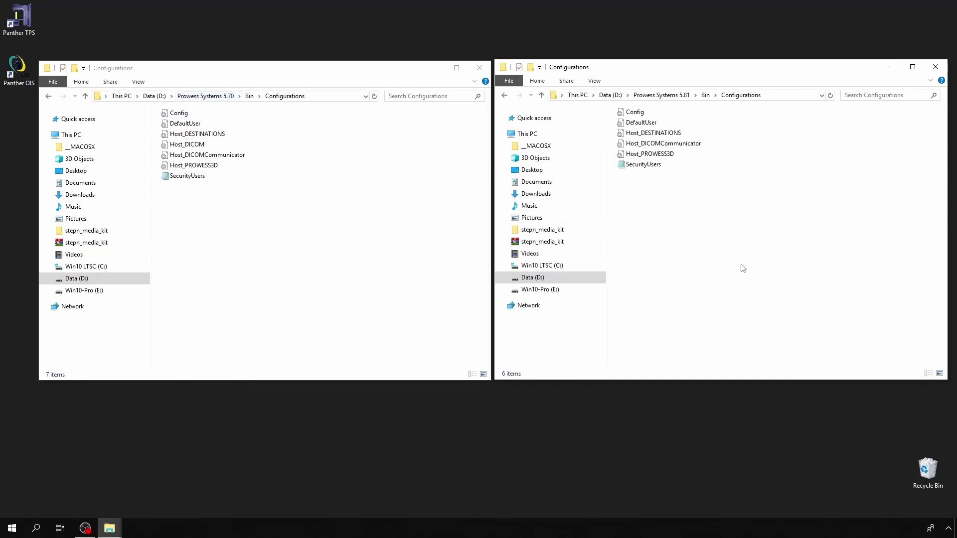
Create a folder named "Original files" in the 5.81 Configurations folder and move the existing configuration files into it.
right_click(663, 224)
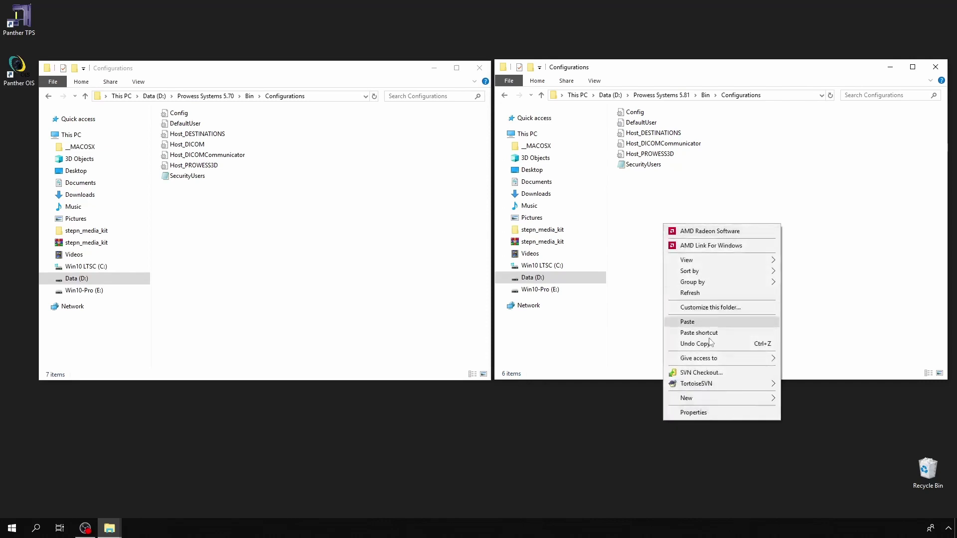
mouse_move(717, 397)
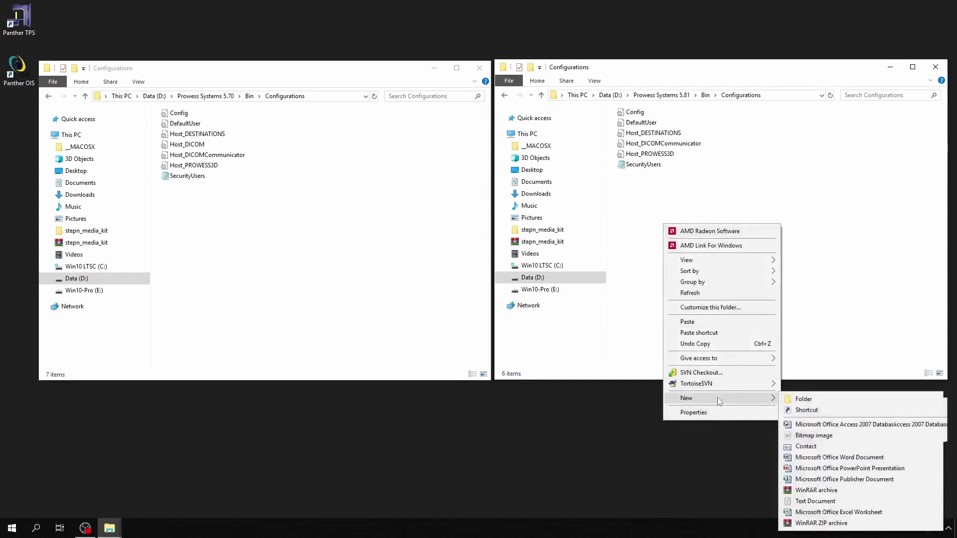
left_click(804, 399)
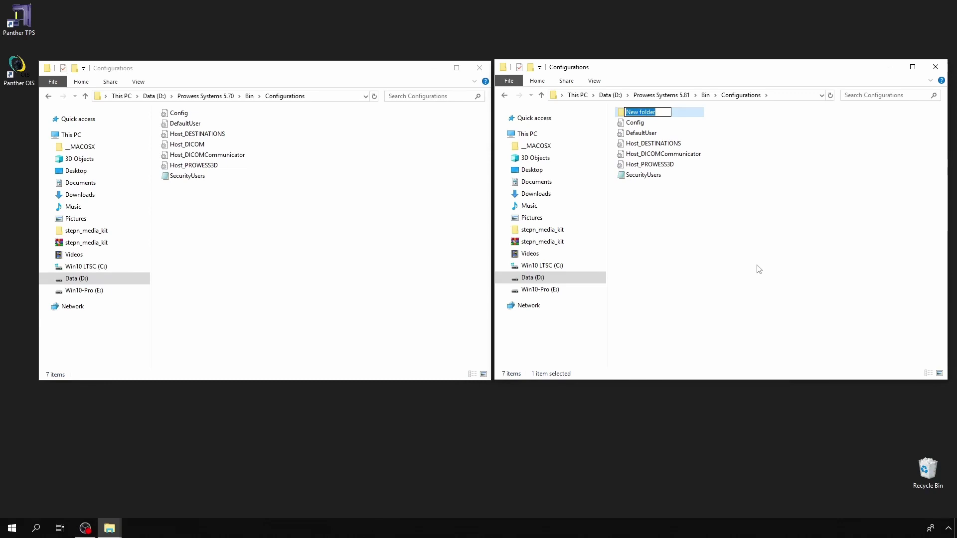
type("Origi")
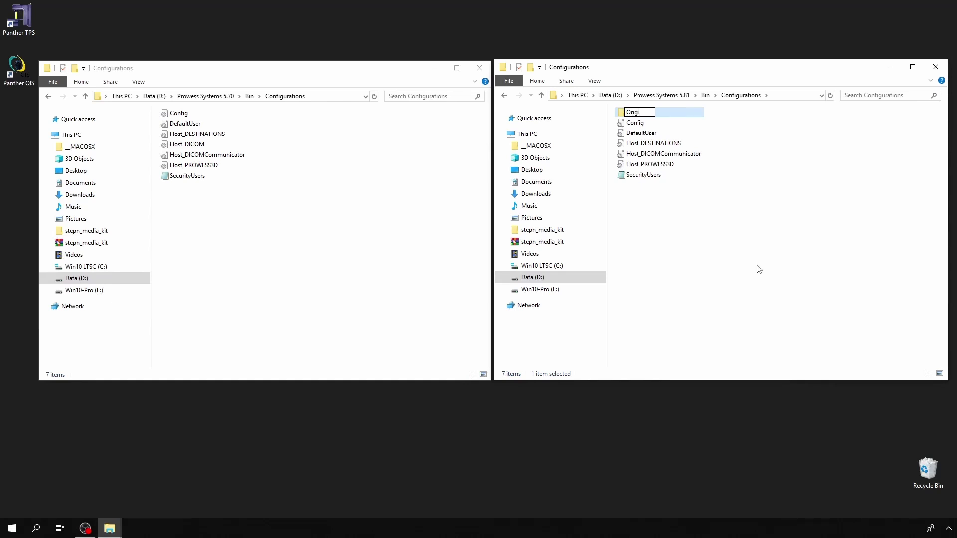
type("nal files")
left_click(715, 283)
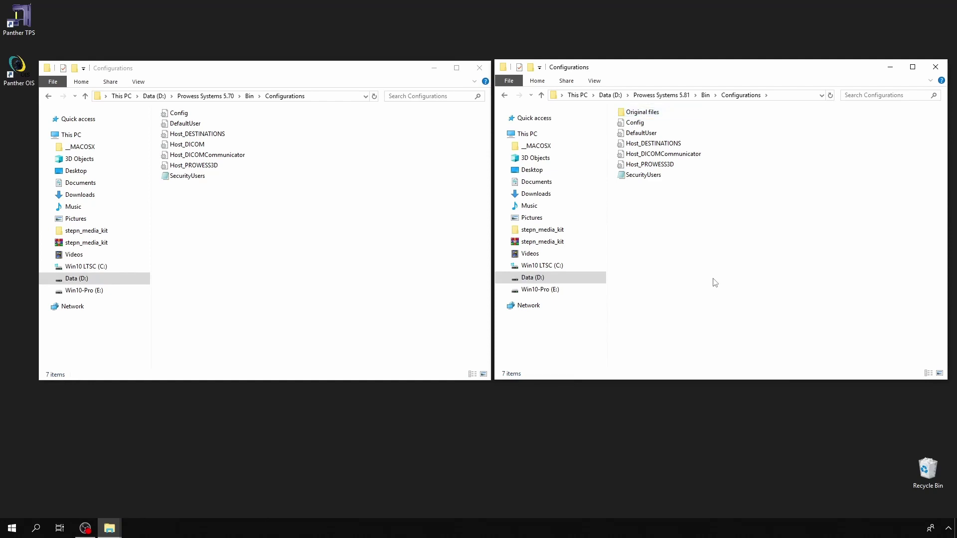
left_click_drag(678, 253, 641, 113)
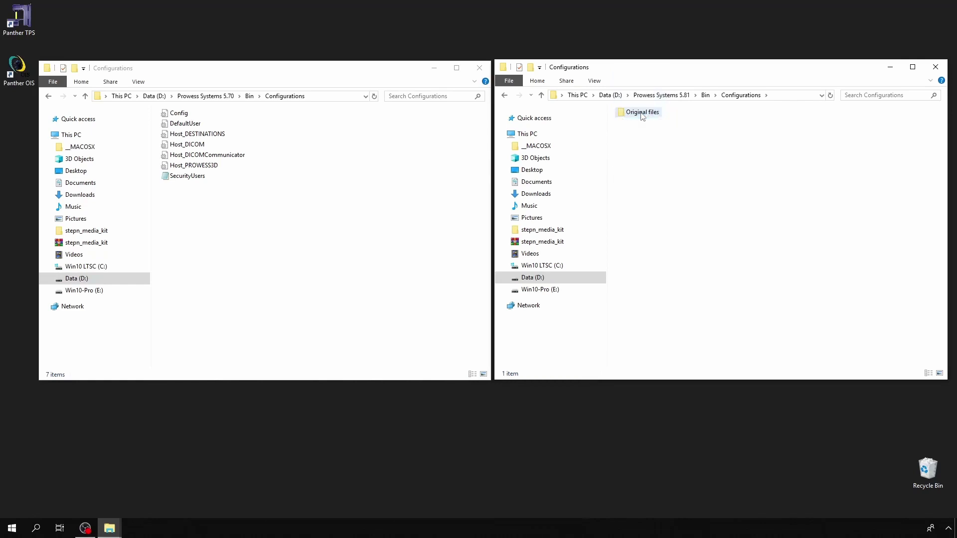
Review the contents of the 5.70 Config file, close it and copy the file into the 5.81 Configurations folder.
left_click(364, 297)
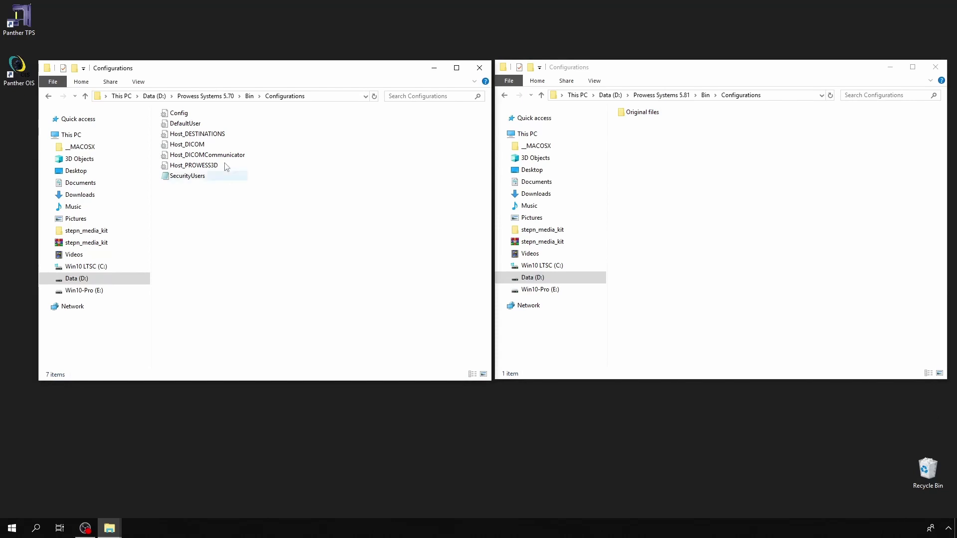
double_click(186, 117)
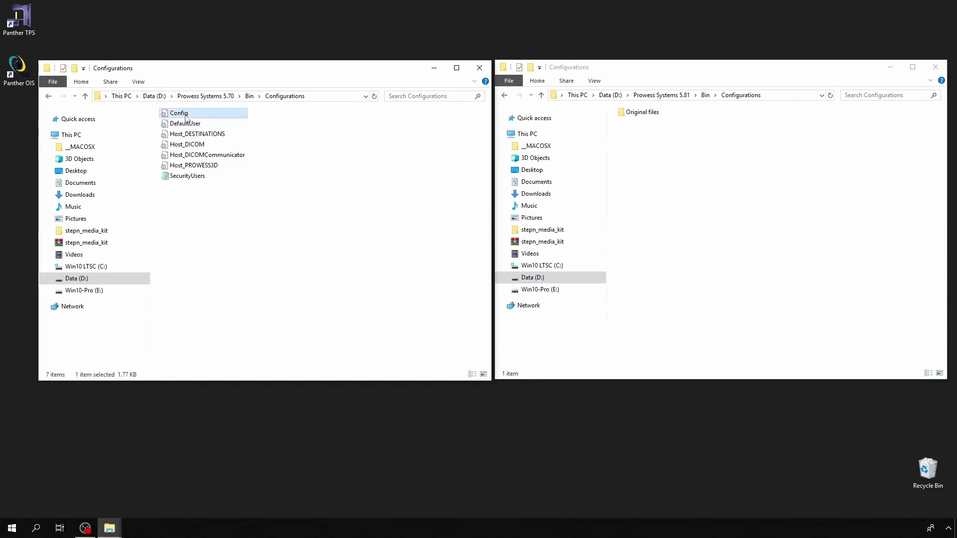
left_click_drag(728, 109, 366, 85)
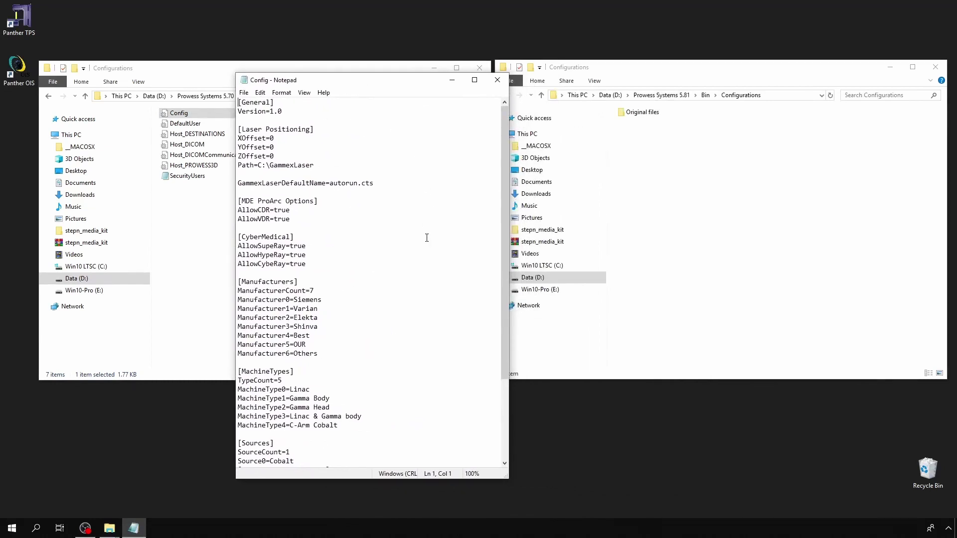
scroll(333, 211, "down", 4)
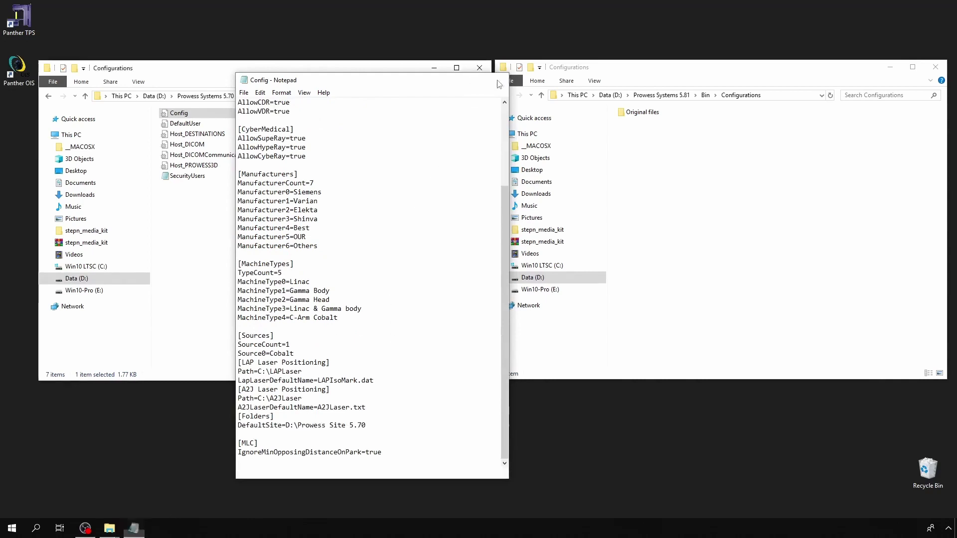
left_click(497, 80)
right_click(194, 113)
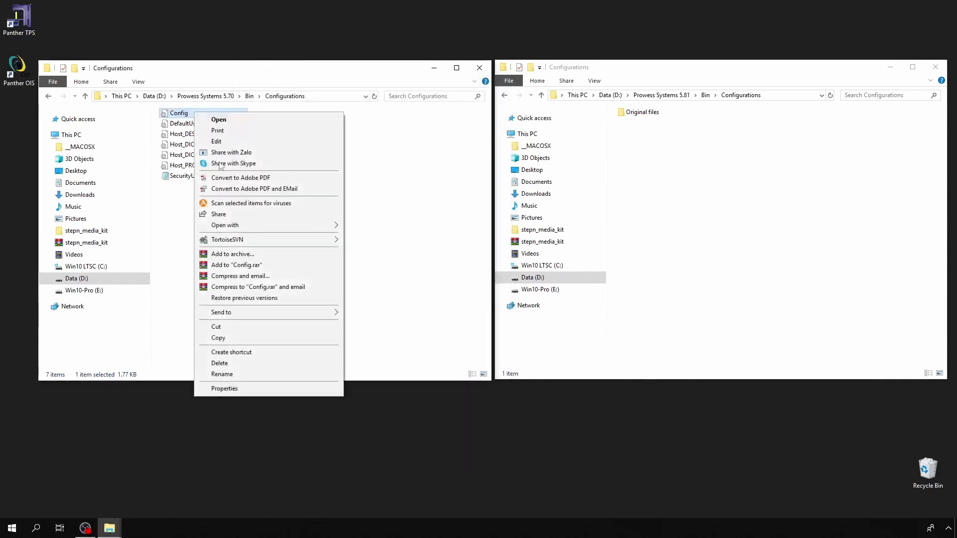
left_click(241, 337)
right_click(716, 166)
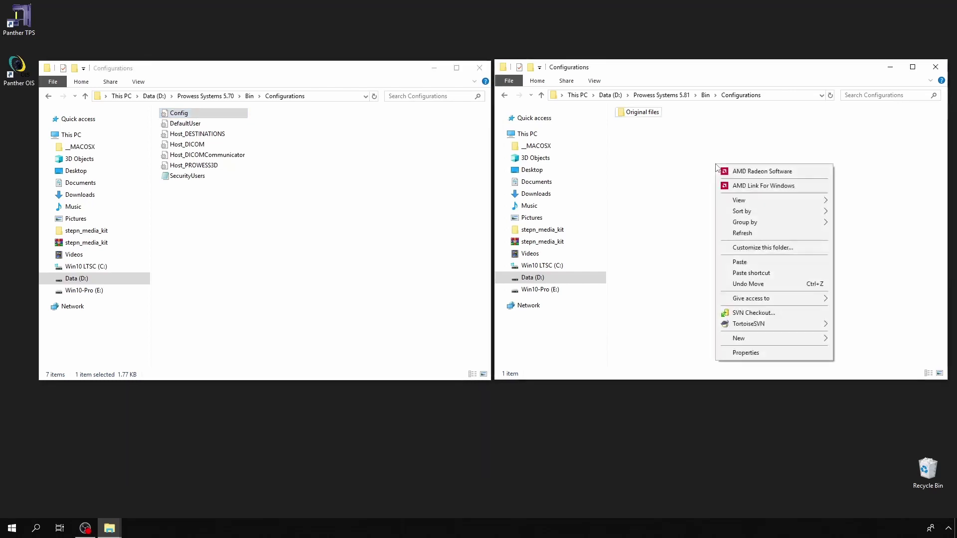
left_click(739, 262)
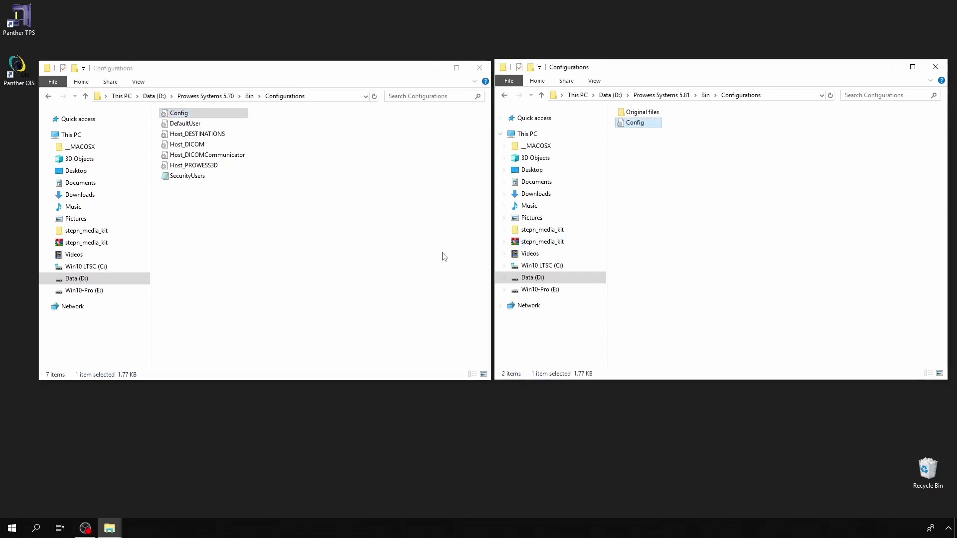
Examine the 5.70 DefaultUser file, especially the paths in its Folders section, and close it.
double_click(185, 123)
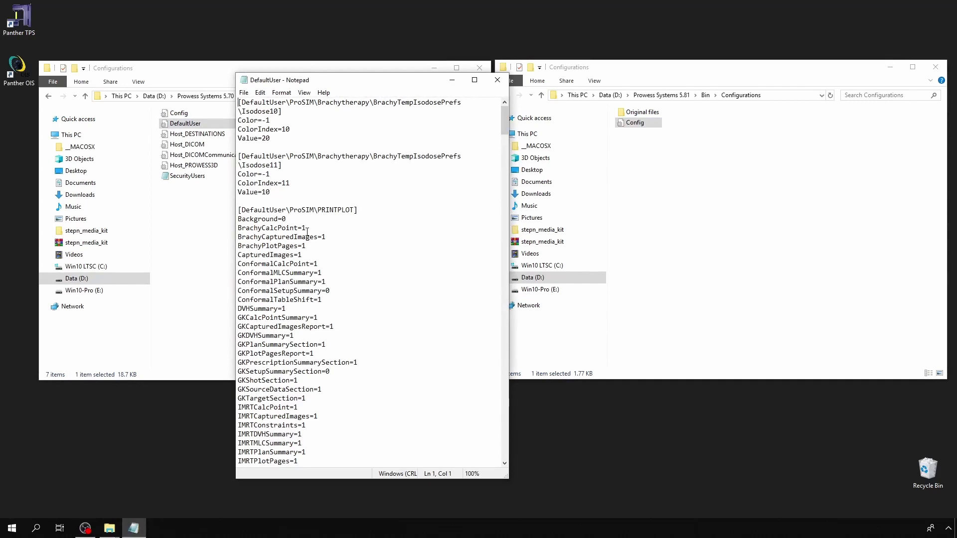
scroll(335, 232, "down", 8)
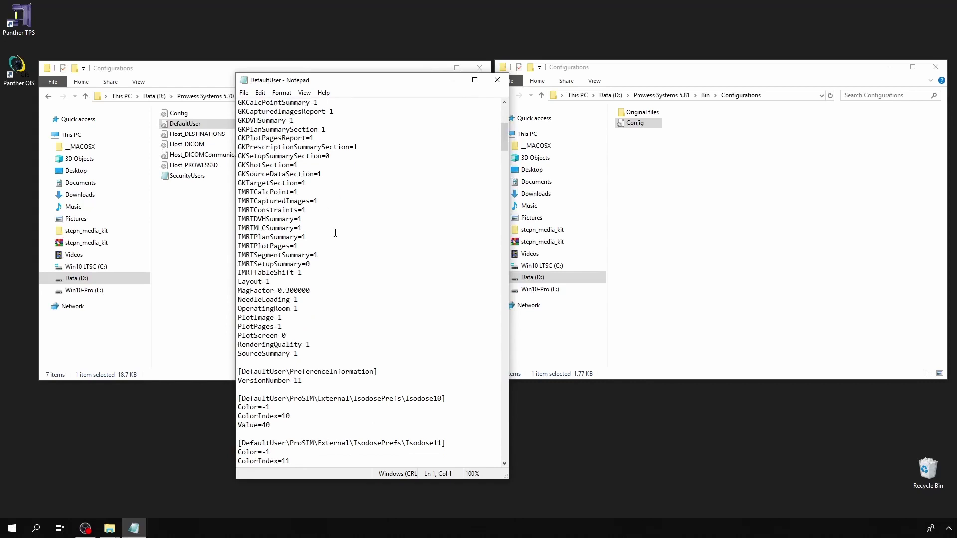
scroll(336, 233, "down", 5)
scroll(397, 348, "down", 11)
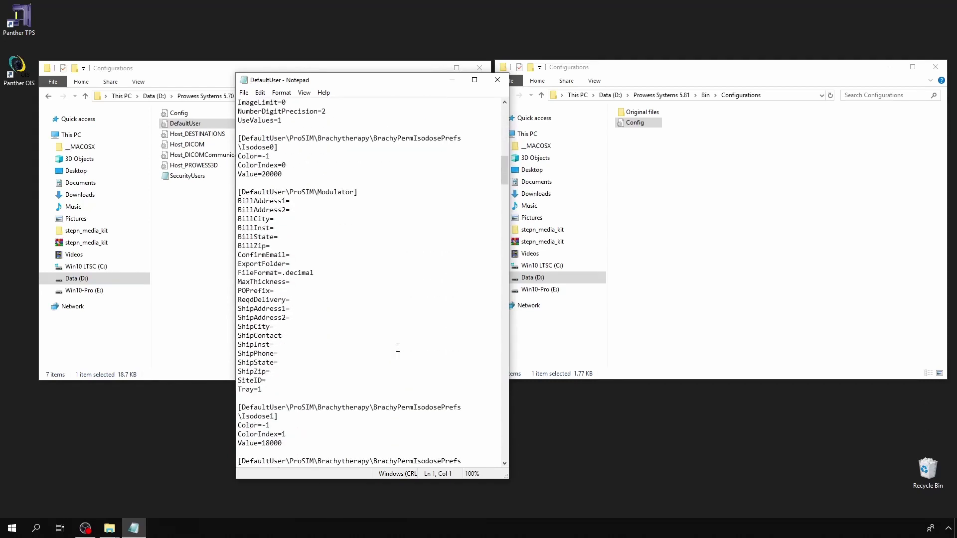
scroll(398, 347, "down", 2)
scroll(398, 348, "down", 11)
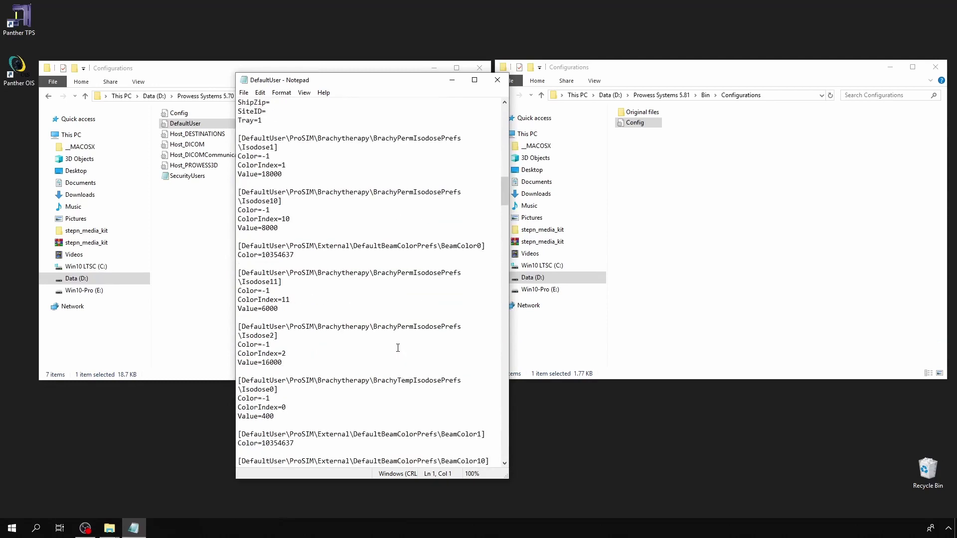
scroll(398, 348, "down", 17)
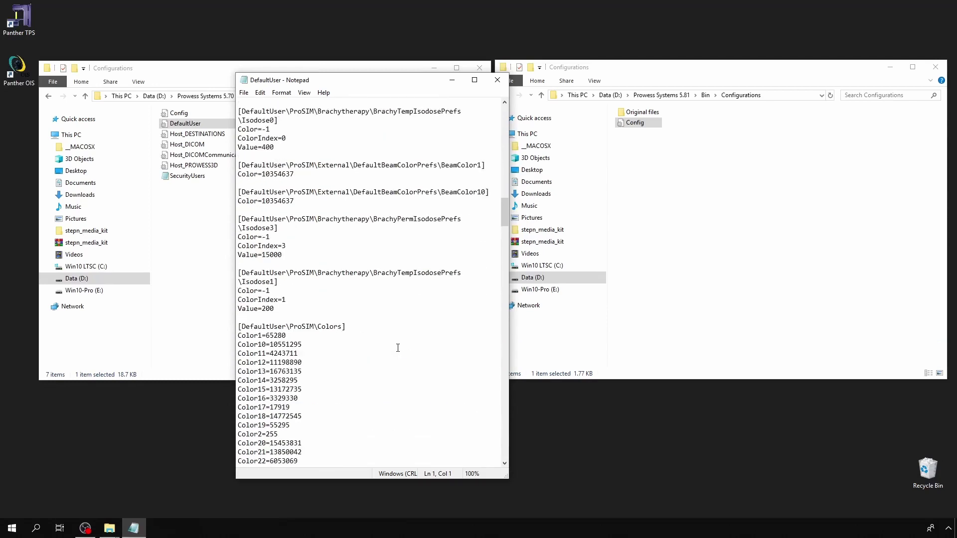
scroll(398, 348, "down", 20)
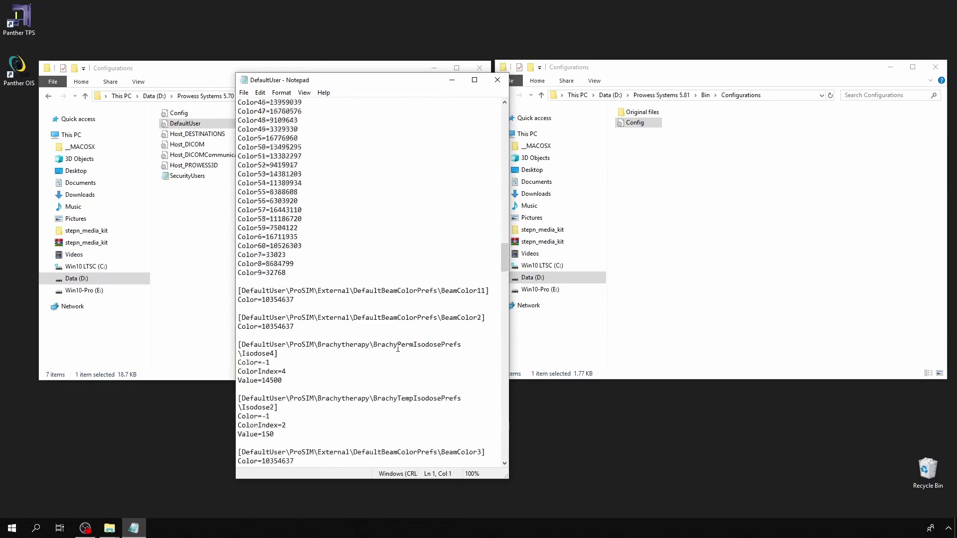
scroll(398, 345, "down", 20)
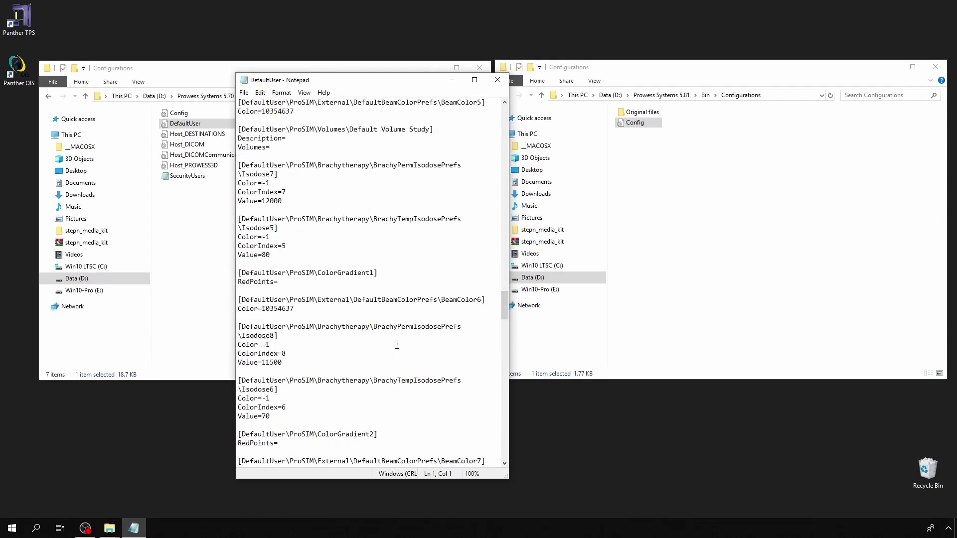
left_click_drag(417, 327, 237, 264)
left_click(355, 315)
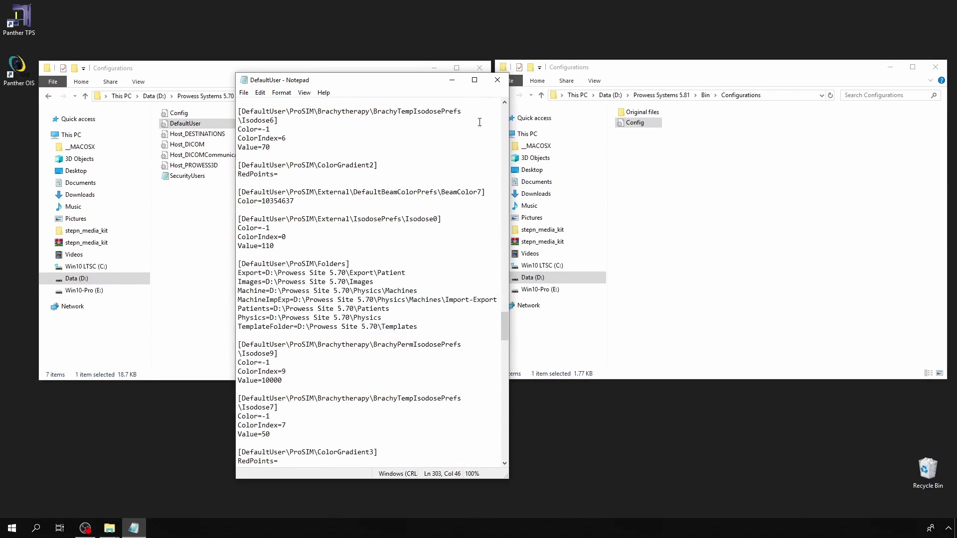
left_click(497, 79)
Copy the DefaultUser file from the 5.70 Configurations folder into the 5.81 Configurations folder.
right_click(194, 125)
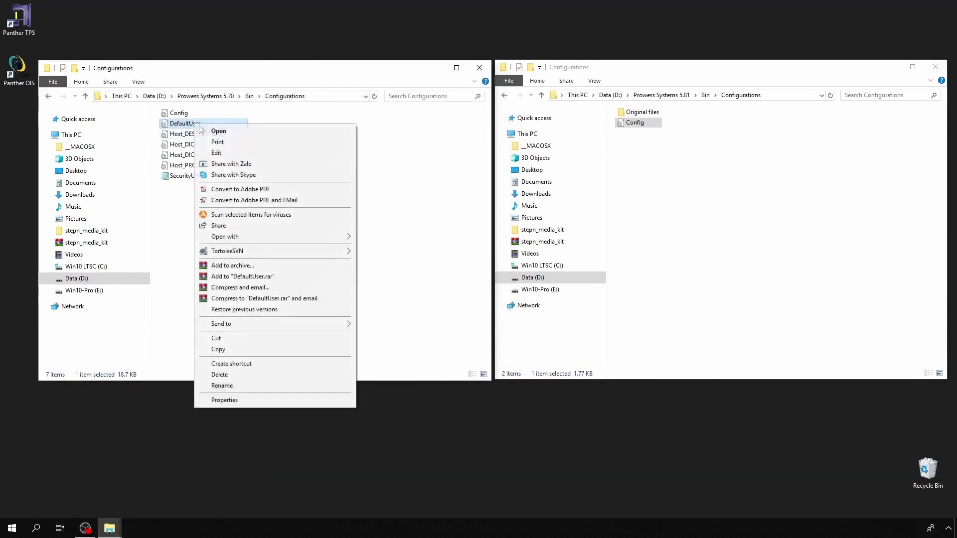
left_click(247, 347)
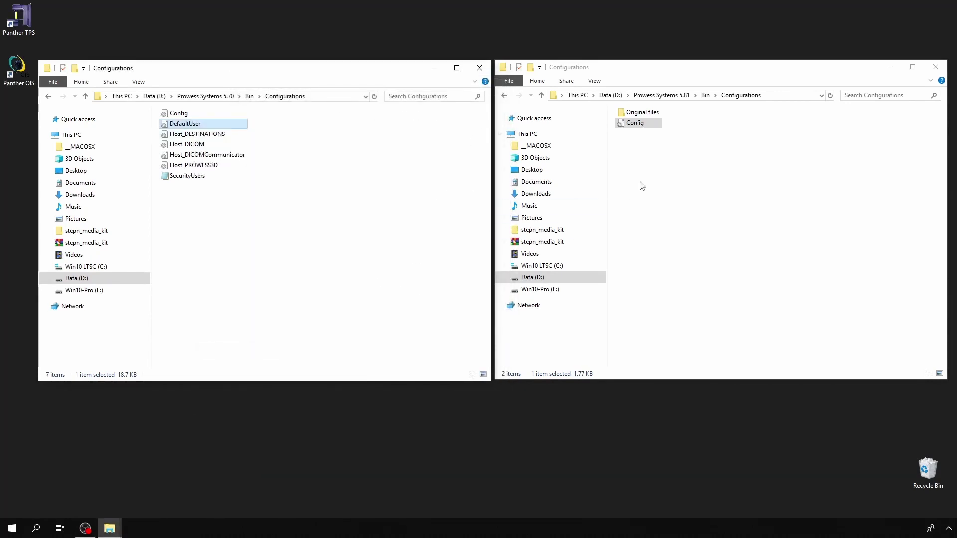
right_click(664, 162)
left_click(706, 263)
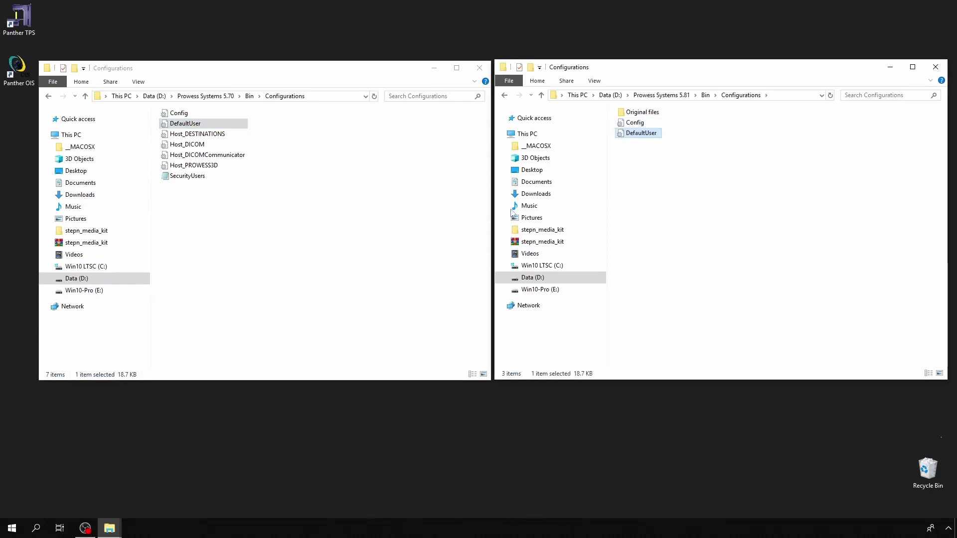
Review the export settings in the 5.70 Host_DESTINATIONS file, close it and copy the file into the 5.81 Configurations folder.
double_click(190, 133)
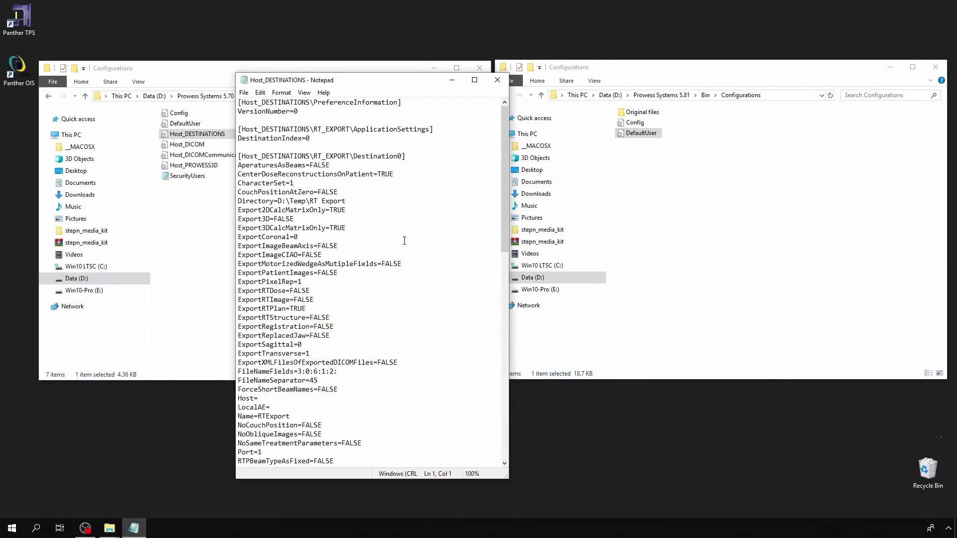
scroll(407, 210, "down", 12)
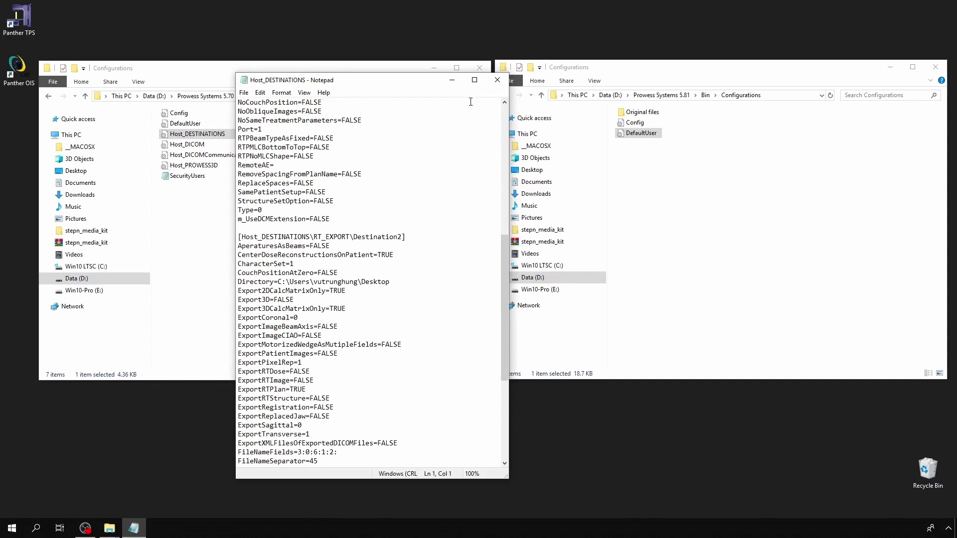
left_click(497, 80)
right_click(199, 135)
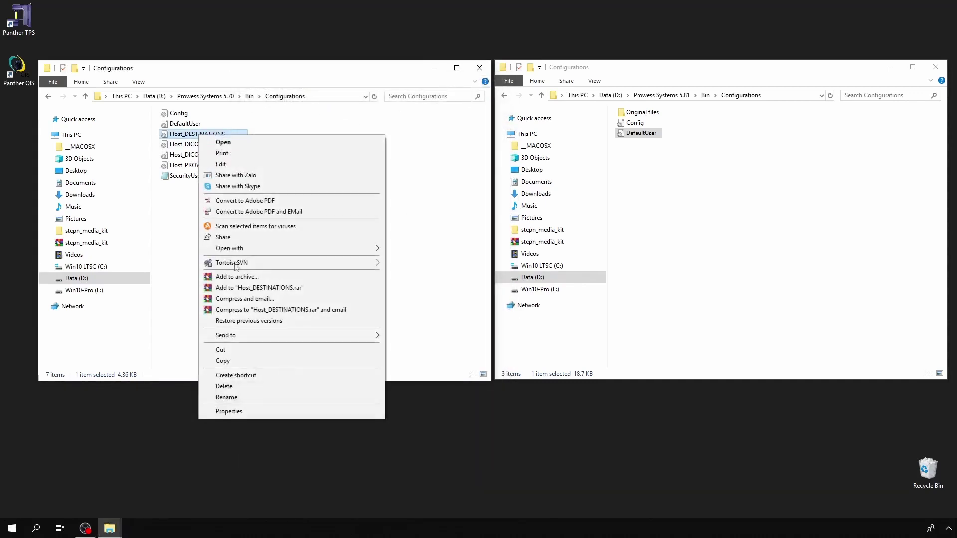
left_click(247, 360)
right_click(688, 192)
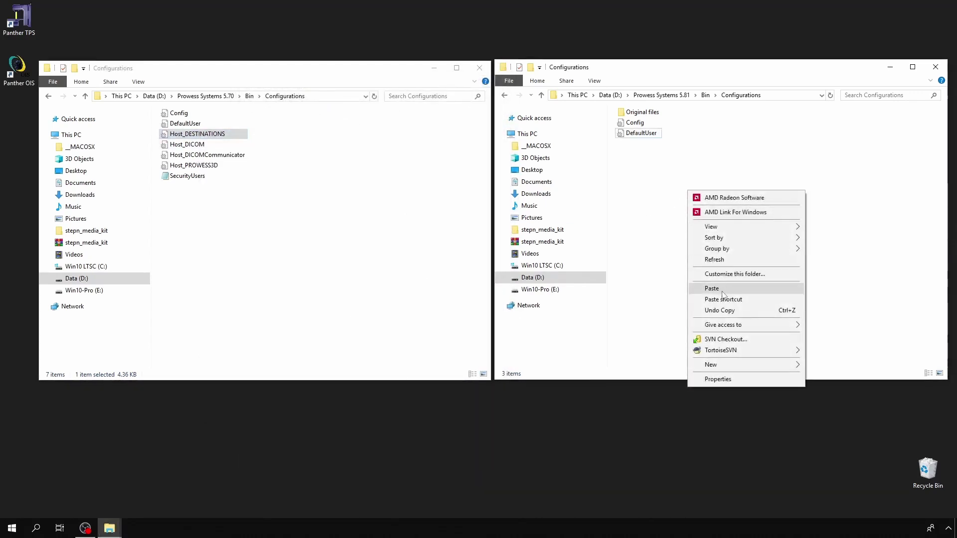
left_click(713, 288)
Review the contents of the 5.70 Host_DICOM file, close it and copy the file into the 5.81 Configurations folder.
left_click(234, 235)
left_click(192, 147)
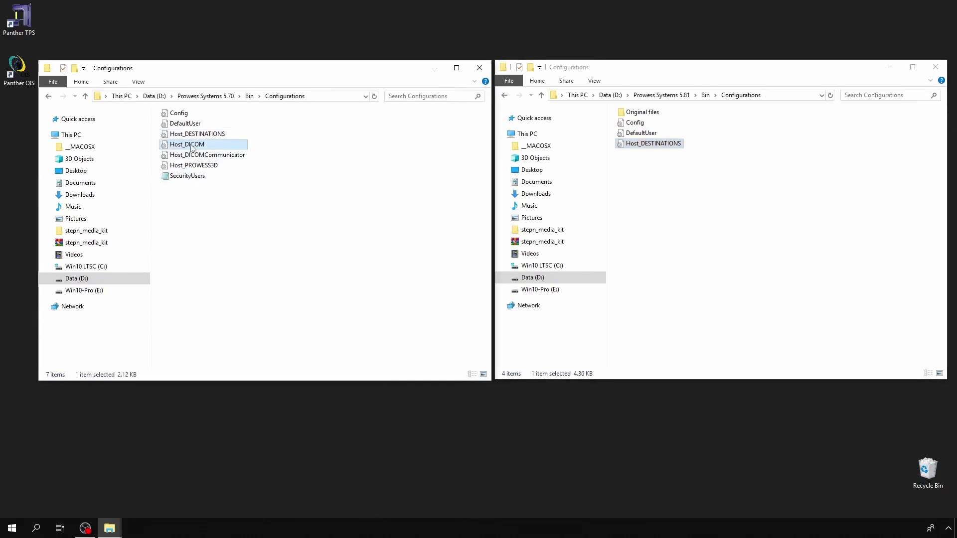
double_click(192, 146)
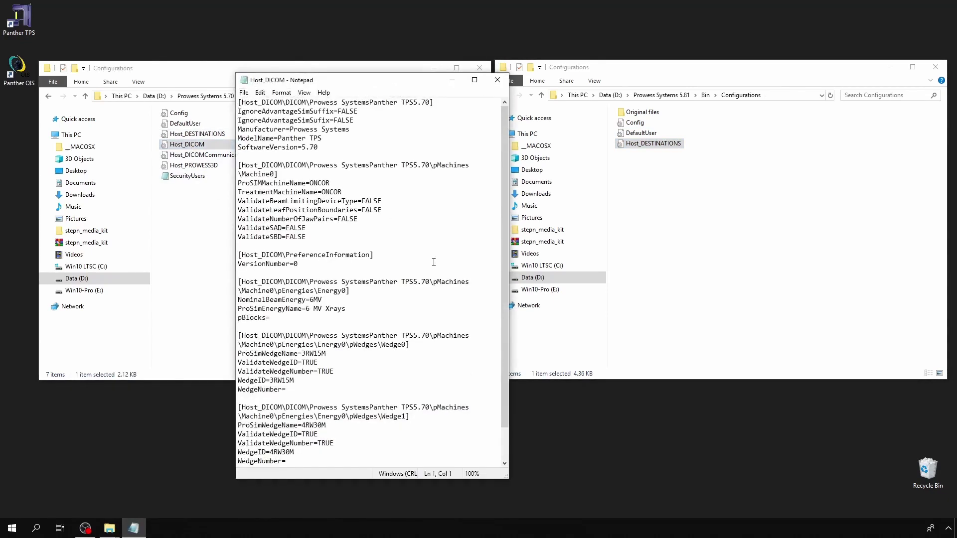
left_click(497, 81)
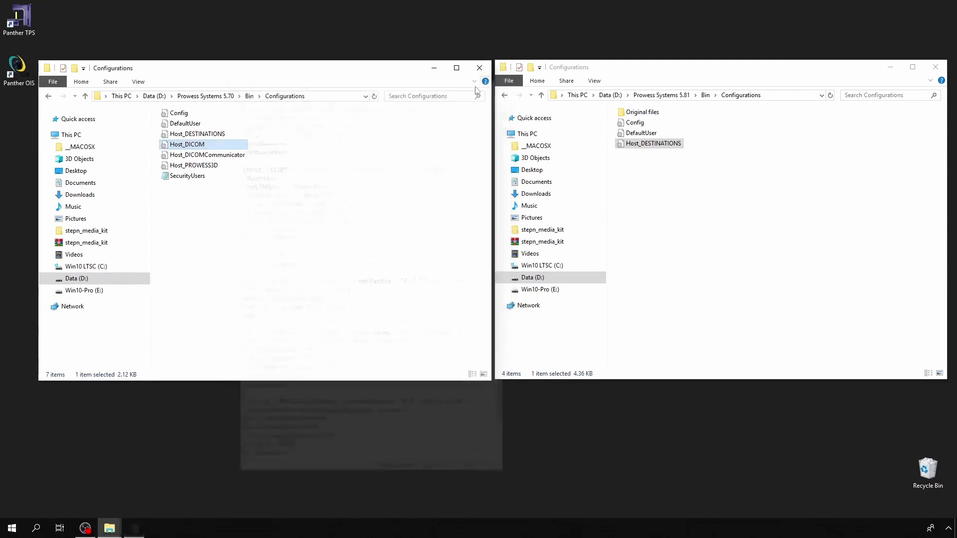
right_click(206, 145)
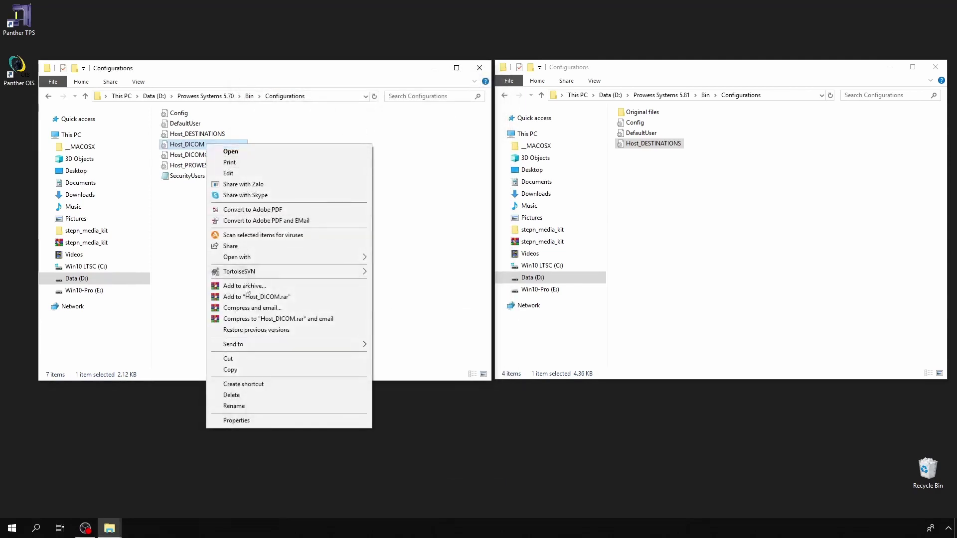
left_click(250, 370)
right_click(707, 171)
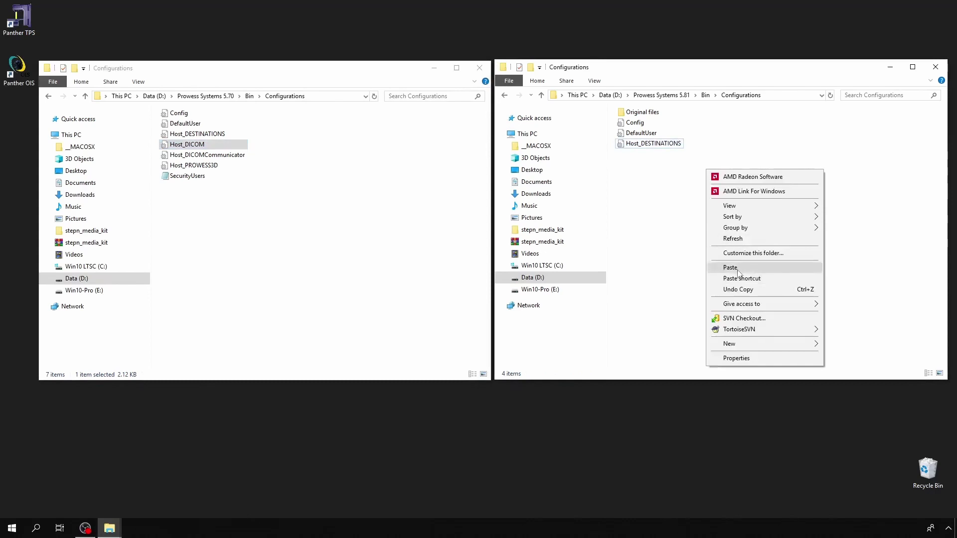
left_click(730, 267)
Review the 5.70 Host_DICOMCommunicator file, close it and copy the file into the 5.81 Configurations folder.
left_click(193, 159)
double_click(194, 158)
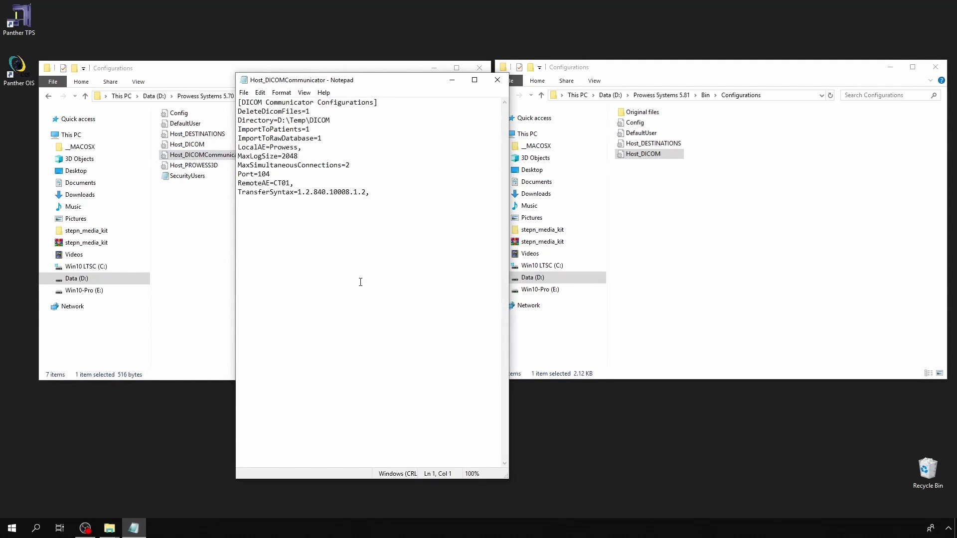
left_click(497, 80)
right_click(200, 159)
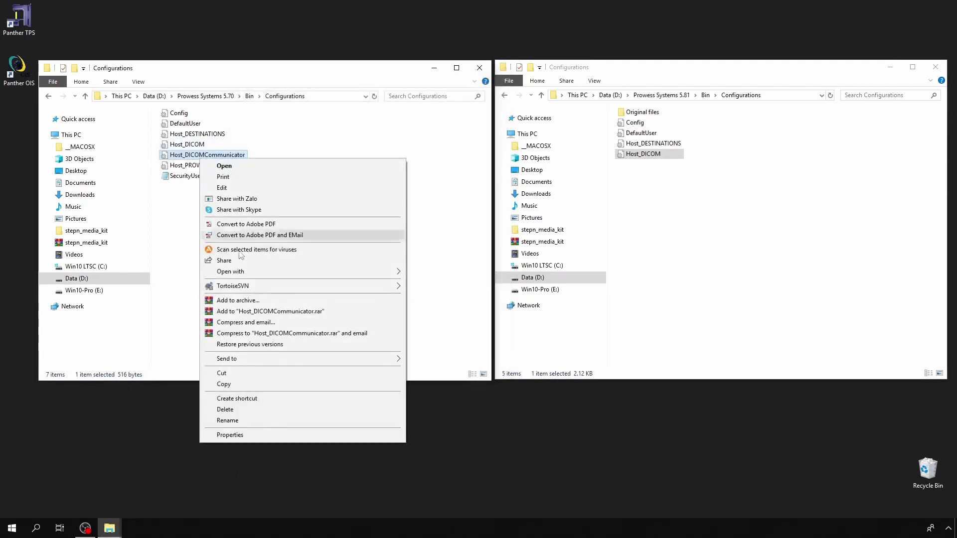
left_click(253, 384)
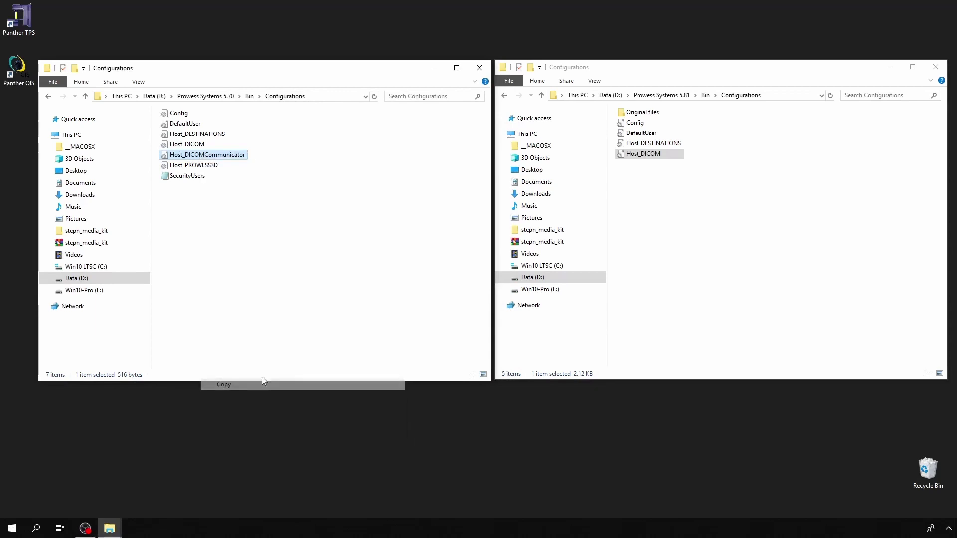
right_click(648, 195)
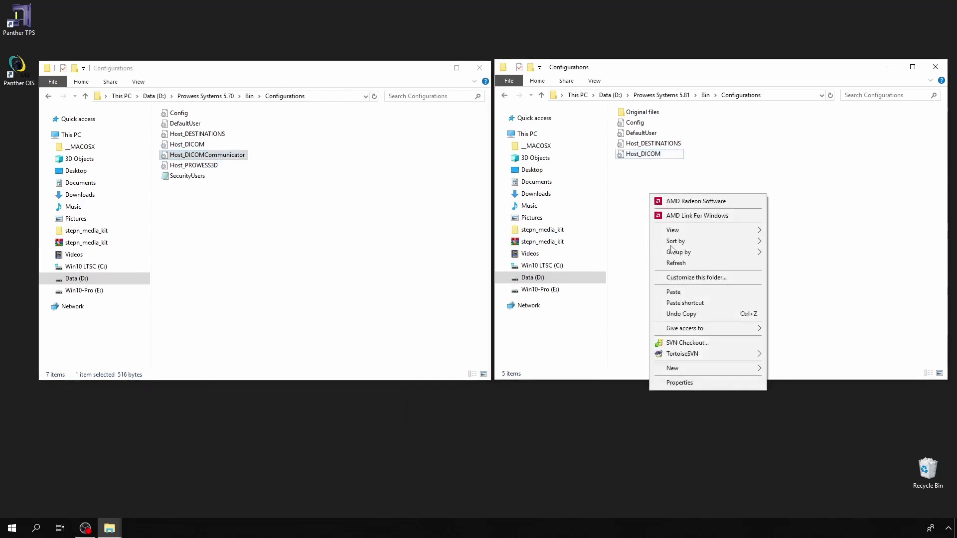
left_click(691, 292)
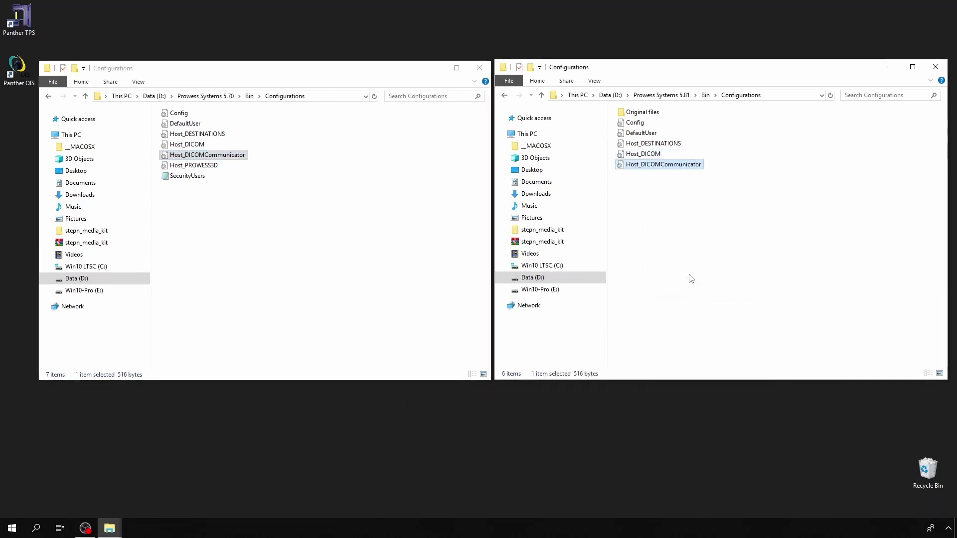
Examine the archive, cache and license server settings in the 5.70 Host_PROWESS3D file and close it.
double_click(190, 166)
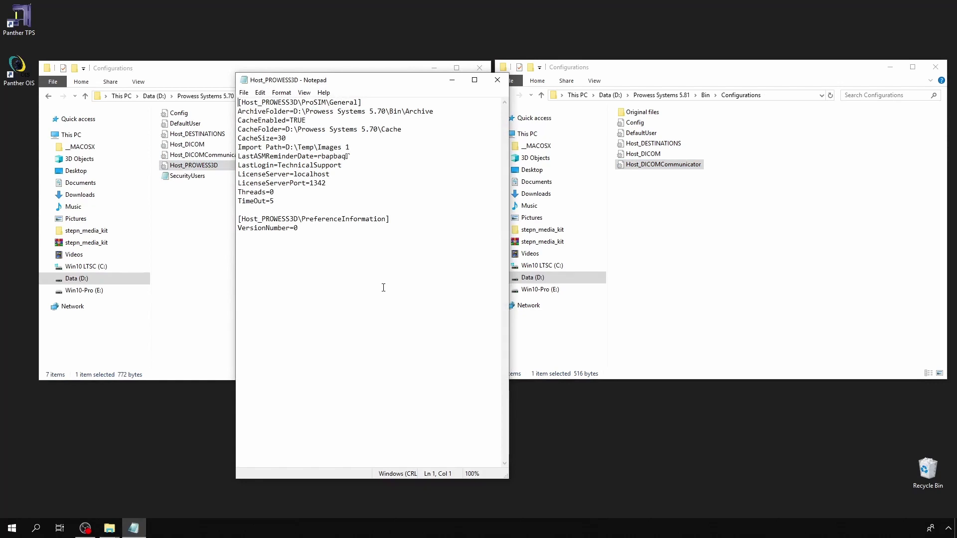
left_click(497, 80)
Copy the SecurityUsers file from the 5.70 Configurations folder into the 5.81 Configurations folder.
left_click(189, 177)
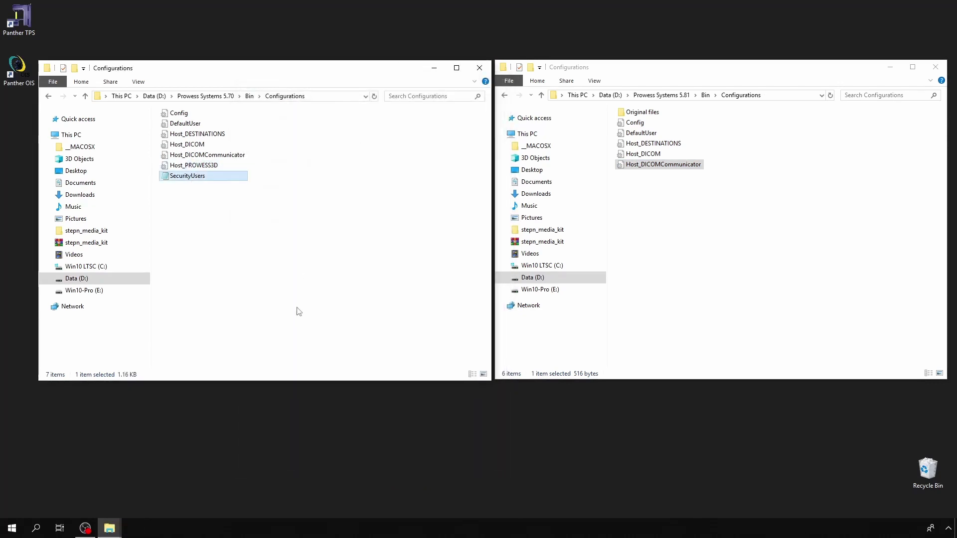
left_click(241, 214)
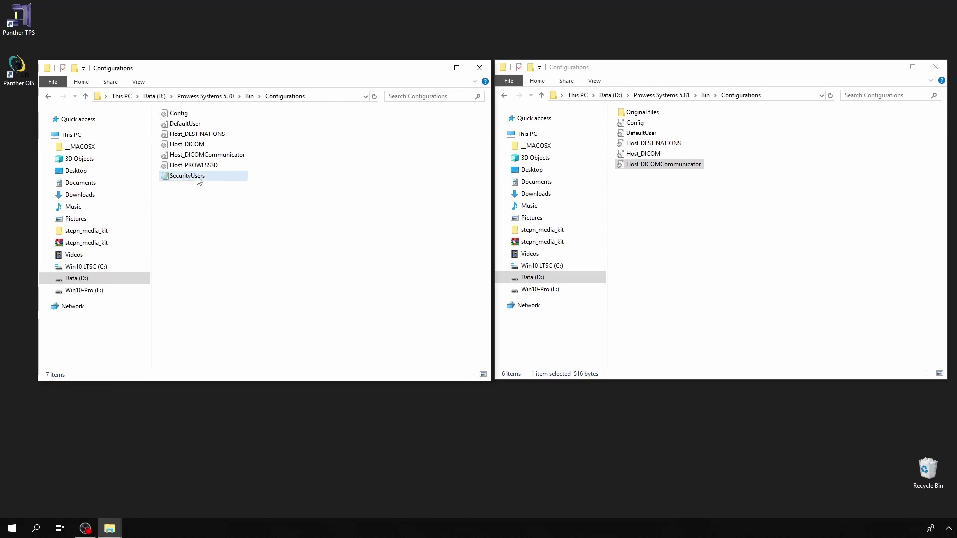
right_click(199, 181)
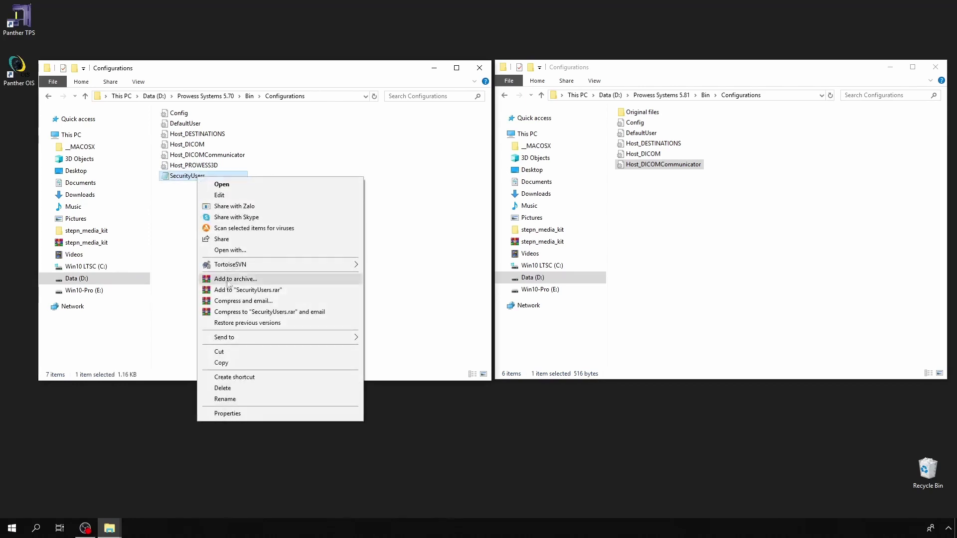
left_click(236, 362)
right_click(688, 213)
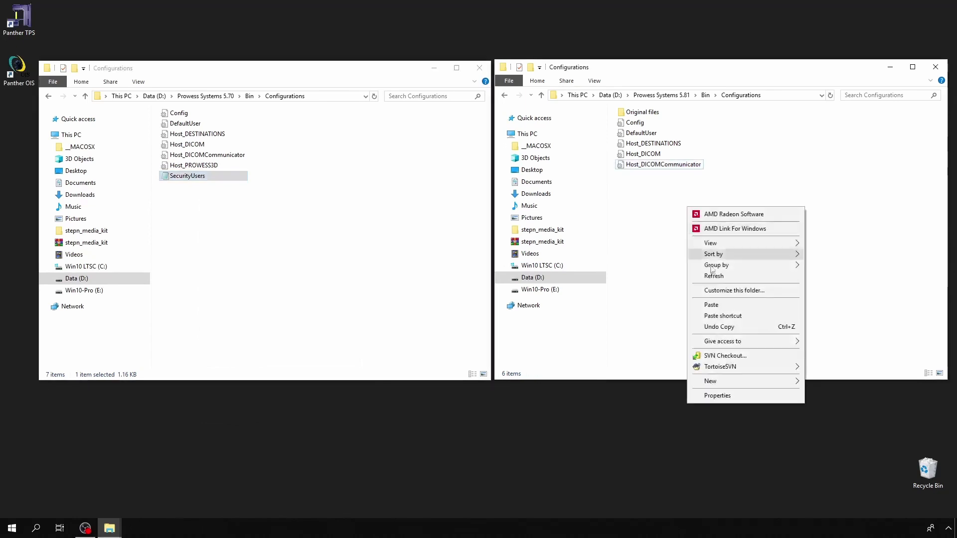
left_click(712, 303)
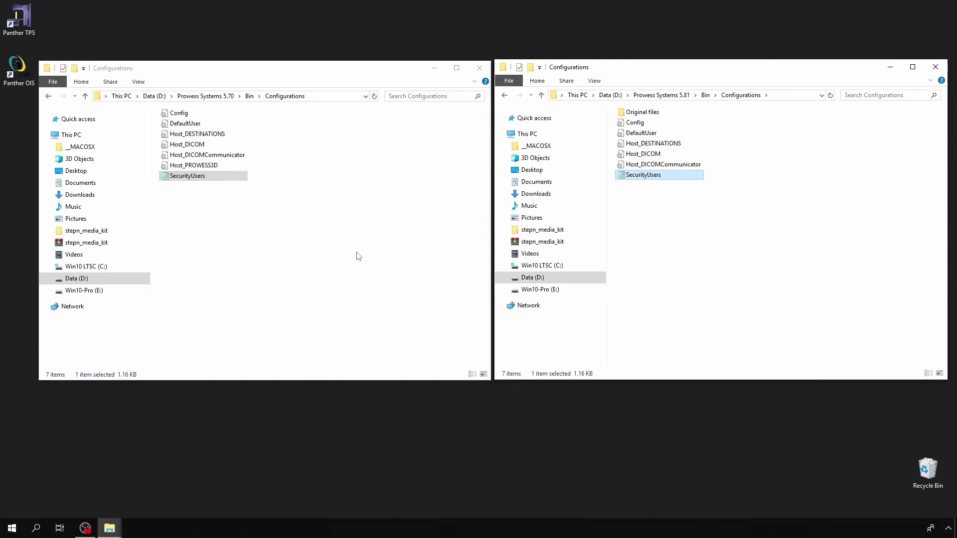
Look into the Original files backup folder of version 5.81 and return to the Configurations folder.
left_click(707, 214)
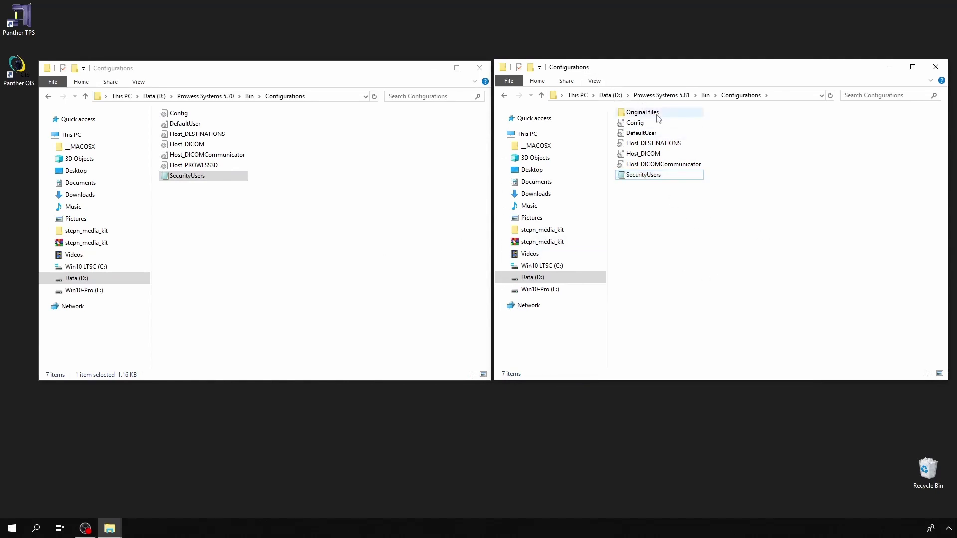
mouse_move(656, 117)
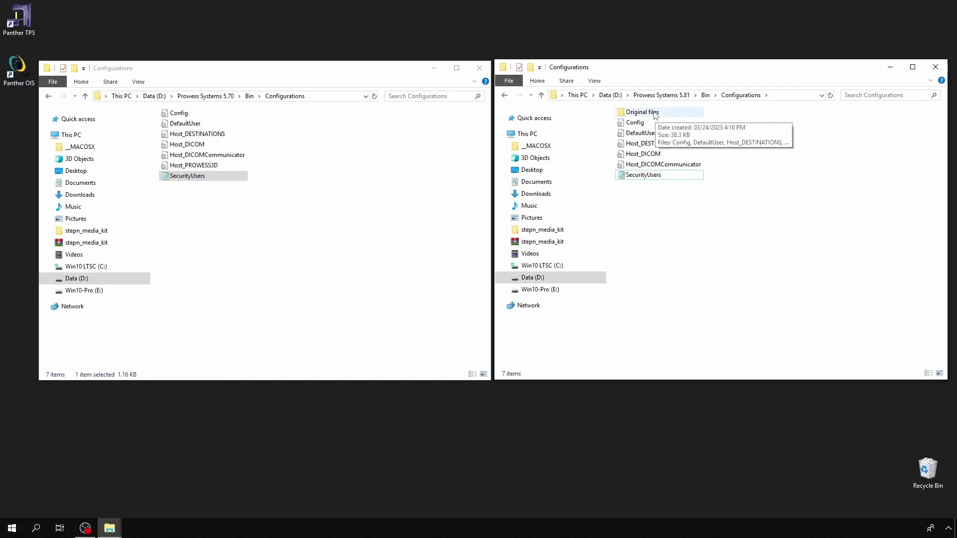
double_click(655, 114)
left_click(741, 95)
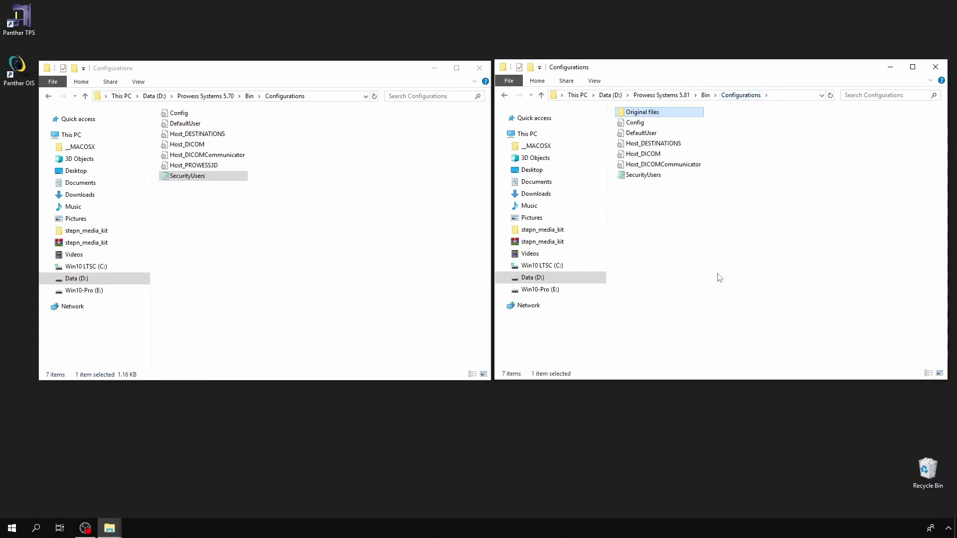
left_click(719, 281)
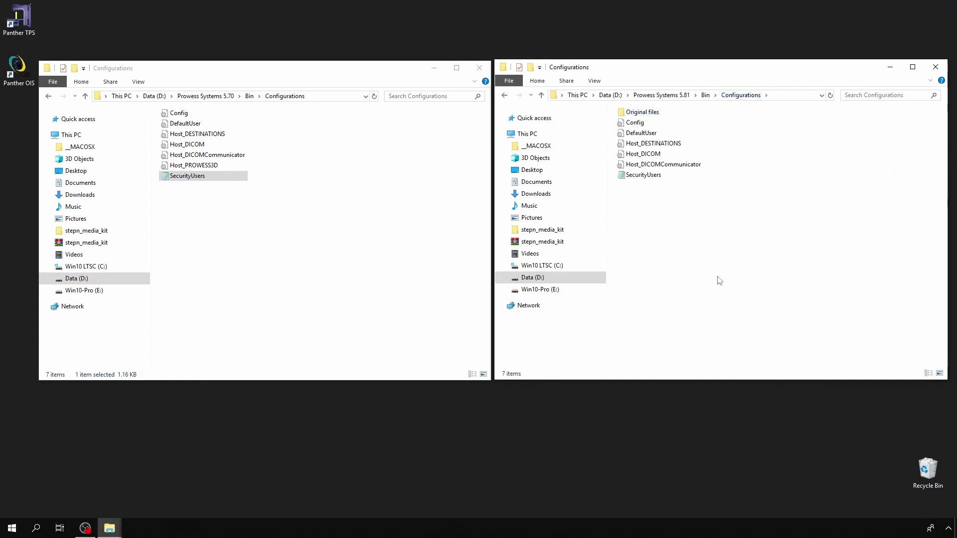